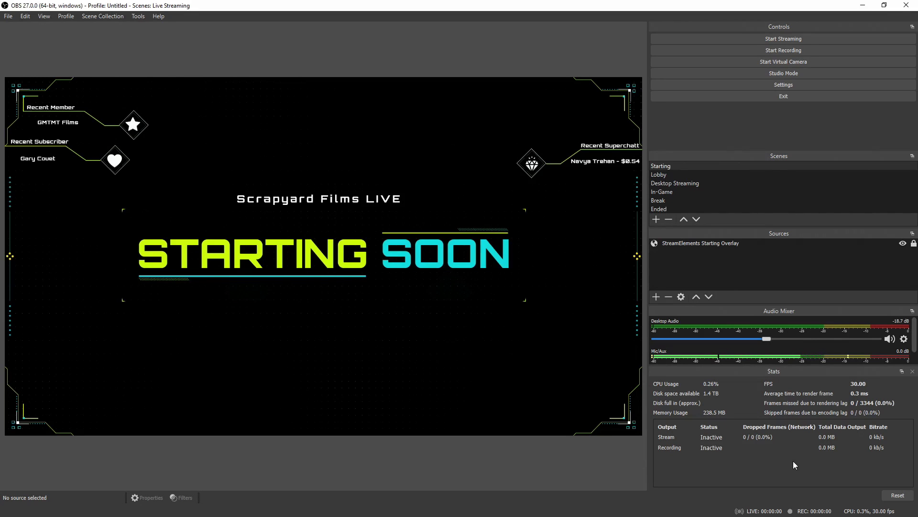
Step: Open the Video settings page showing a 1920x1080 canvas, 1280x720 output and 30 FPS
left_click(783, 85)
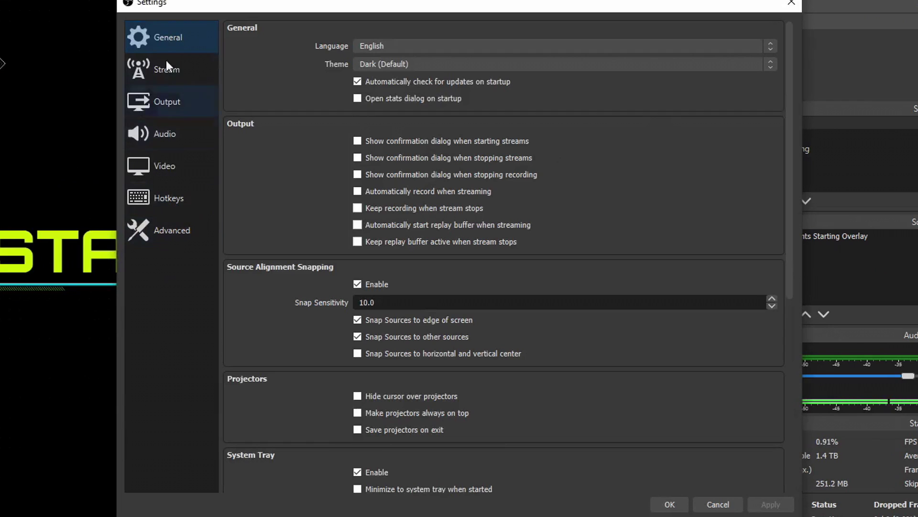
left_click(162, 171)
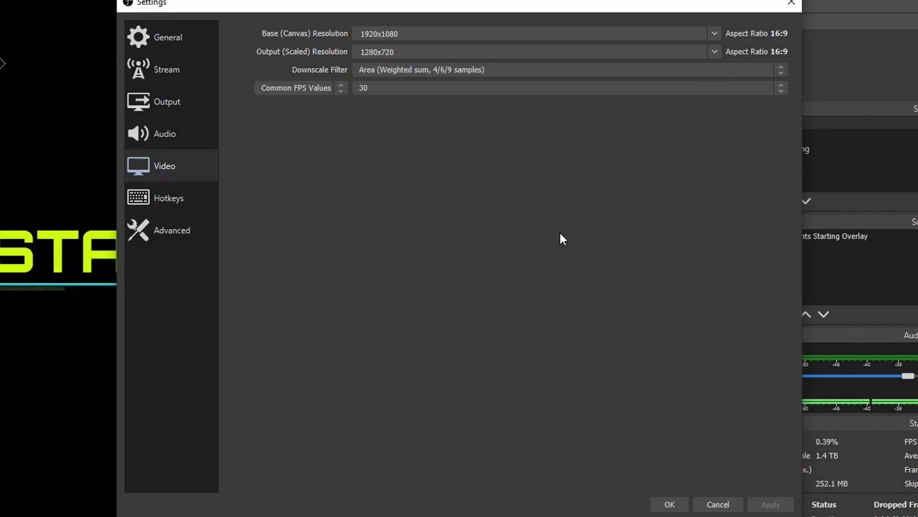
Step: Try a 2560x1440 base canvas with a 1920x1080 scaled output
left_click(714, 33)
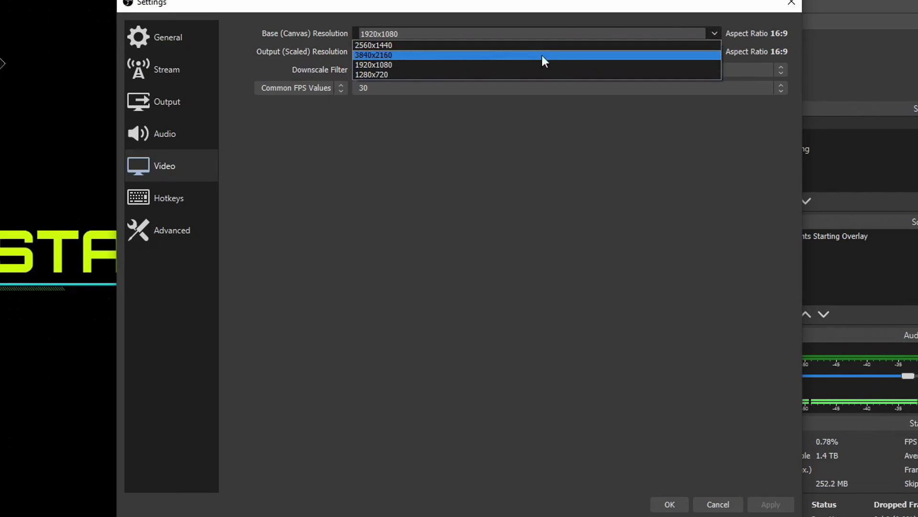
left_click(408, 46)
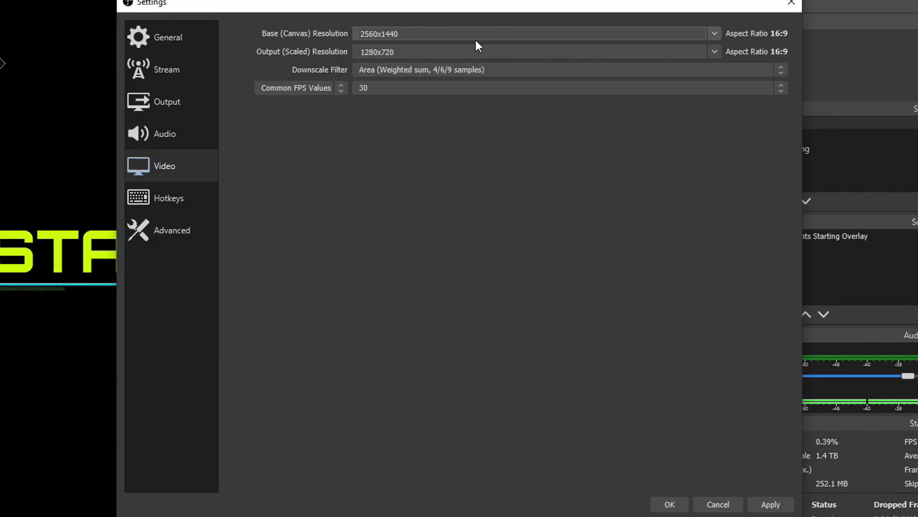
left_click(712, 49)
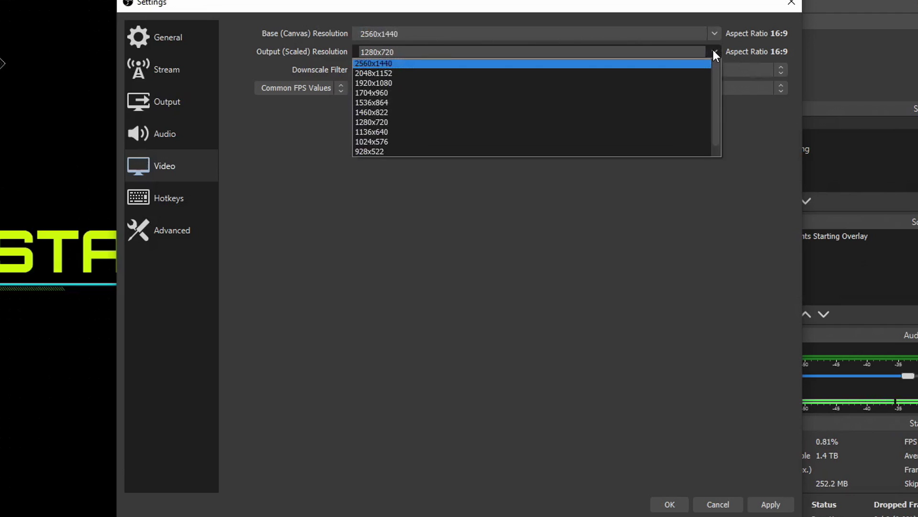
left_click(408, 85)
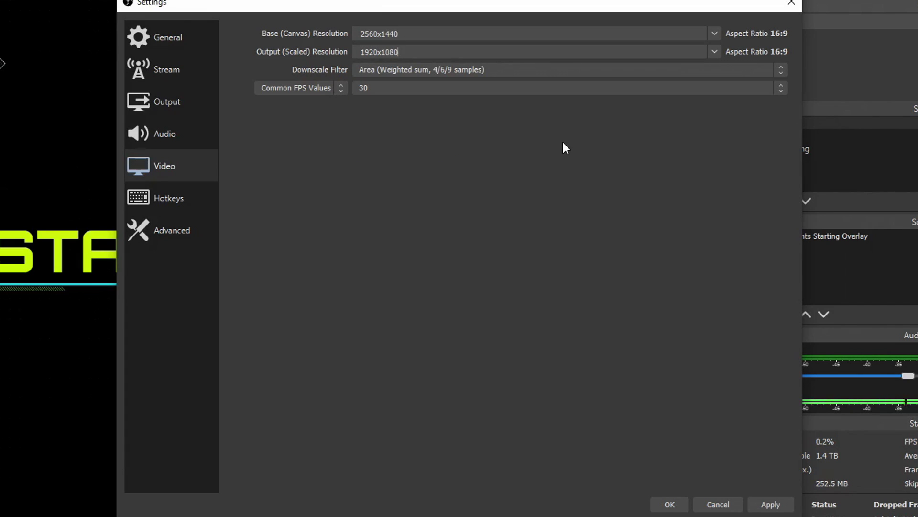
Step: Set the canvas back to 1920x1080 and the scaled output to 1280x720
left_click(713, 32)
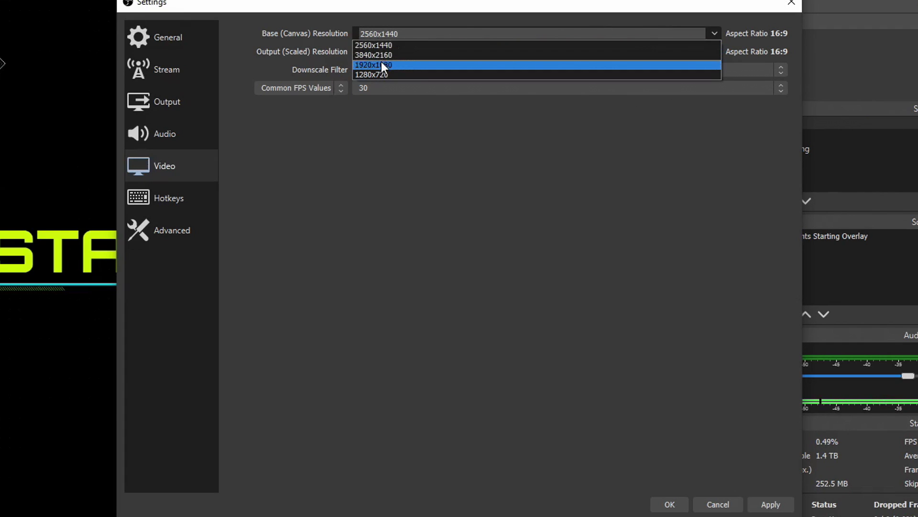
left_click(381, 63)
left_click(719, 51)
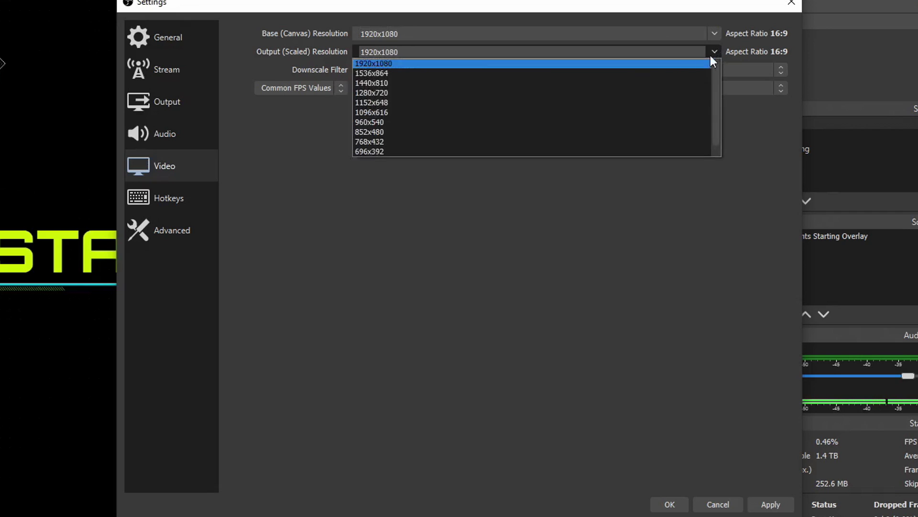
left_click(460, 96)
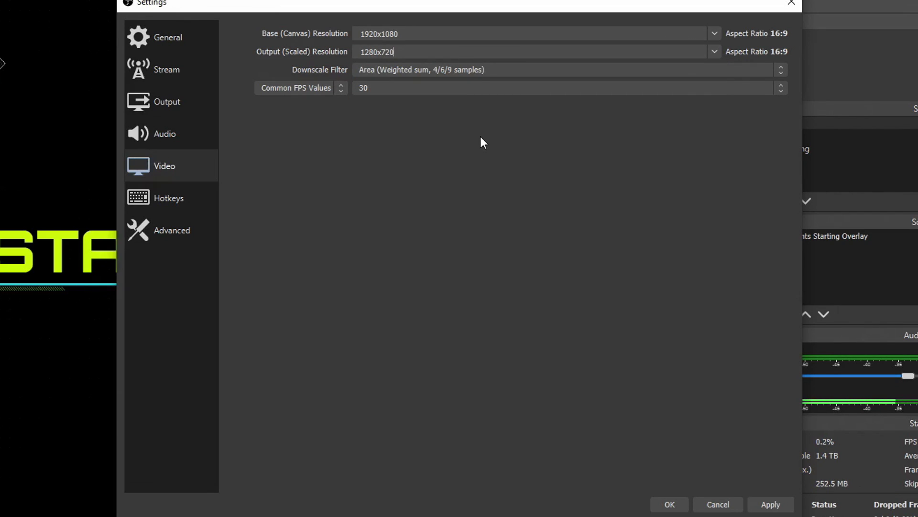
Step: Review the Downscale Filter list, where Area (Weighted sum) is selected
left_click(477, 69)
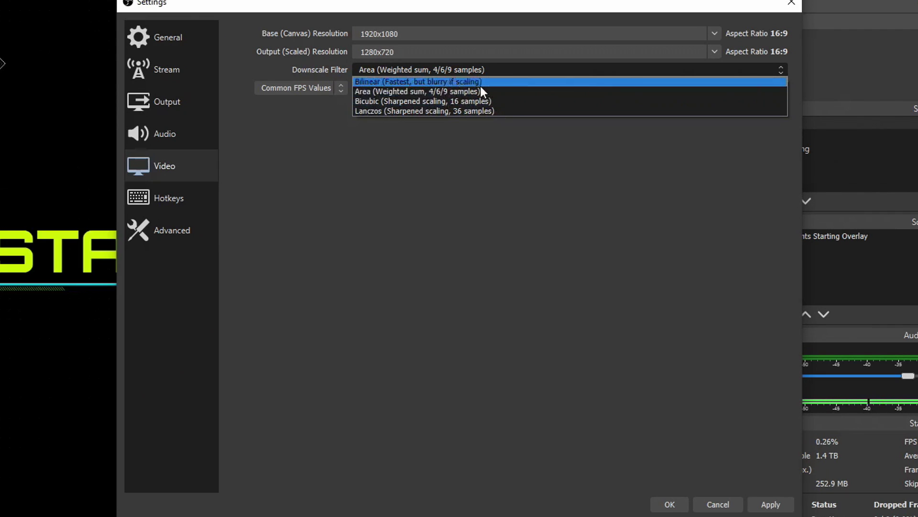
Step: Keep the Area filter and set Common FPS Values to 30 after trying 60 and 48
left_click(446, 91)
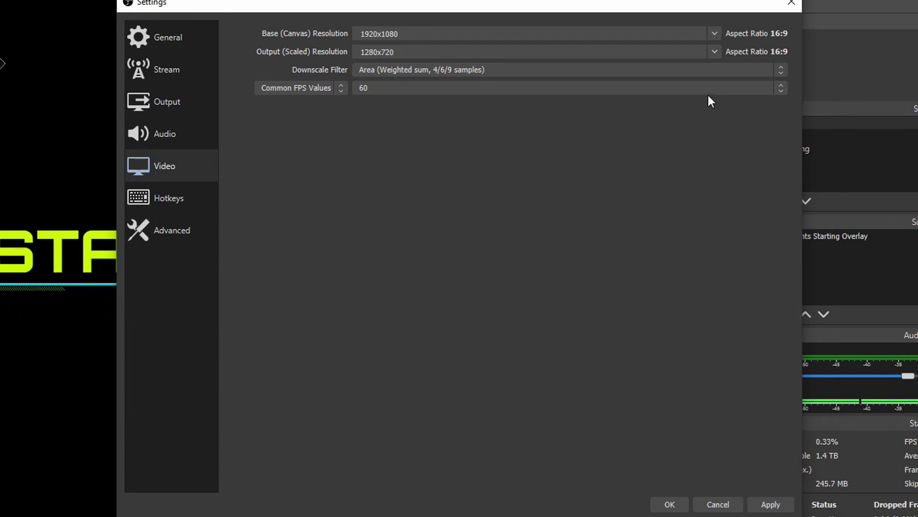
left_click(781, 88)
left_click(781, 89)
left_click(782, 89)
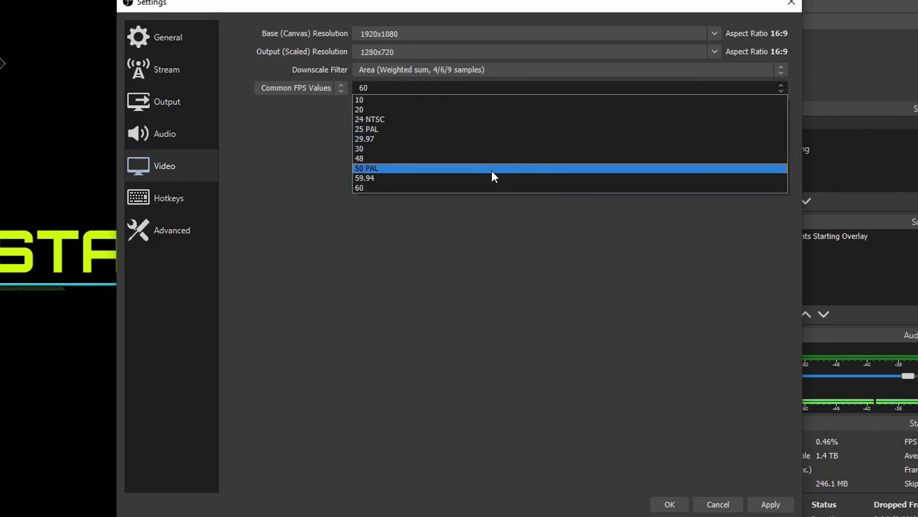
left_click(479, 160)
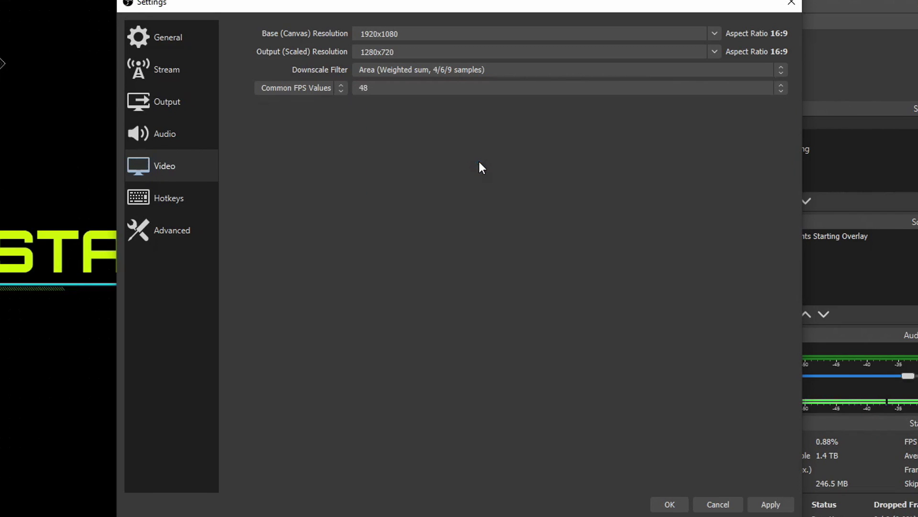
left_click(781, 88)
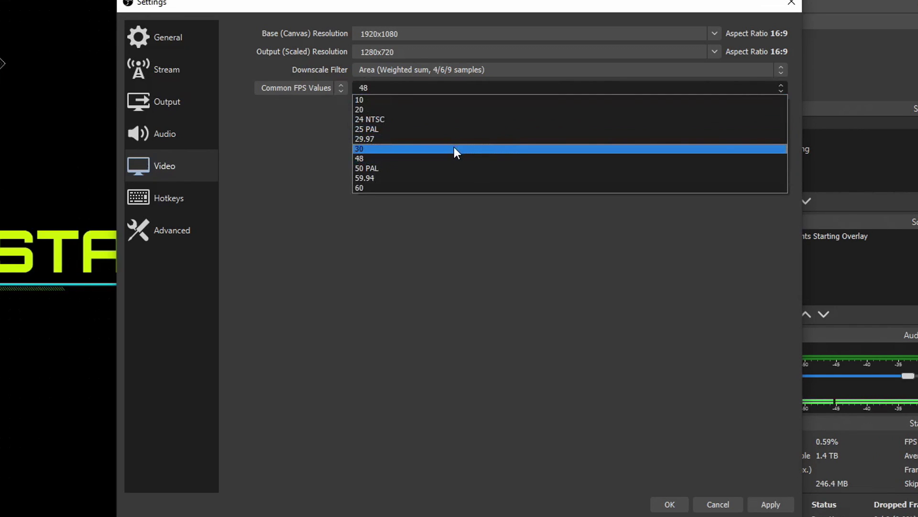
left_click(455, 149)
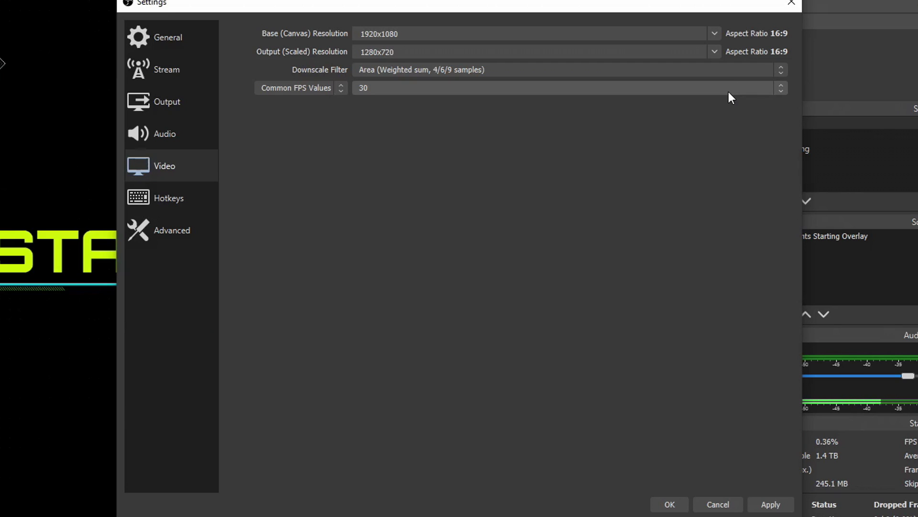
left_click(728, 91)
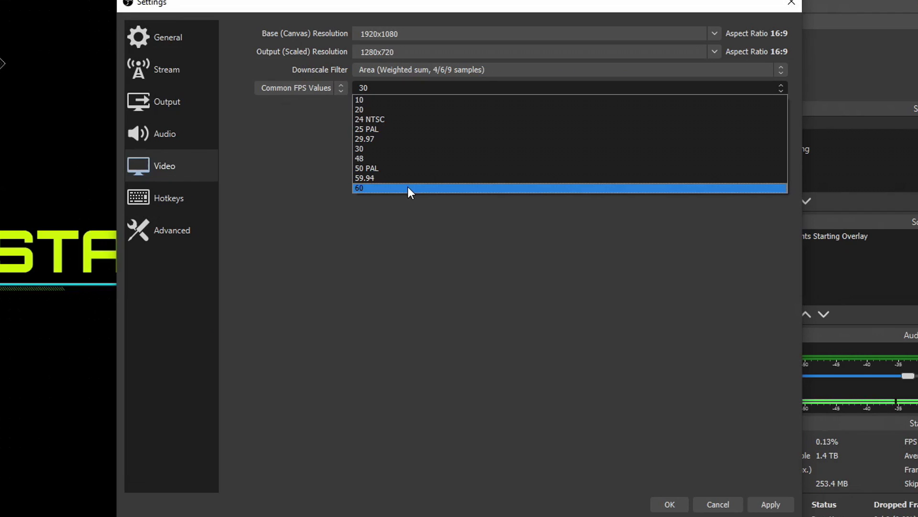
left_click(385, 152)
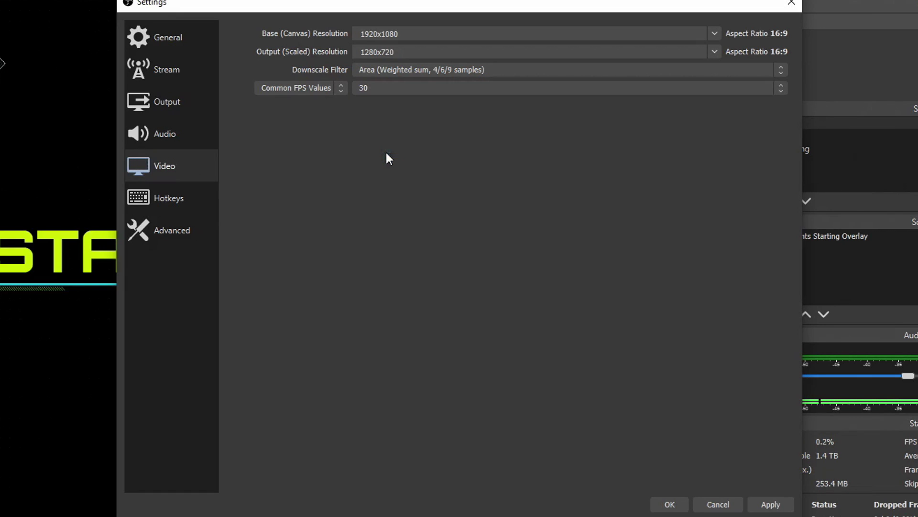
Step: Apply the video settings, then keep x264 as the streaming encoder on the Output page
left_click(779, 508)
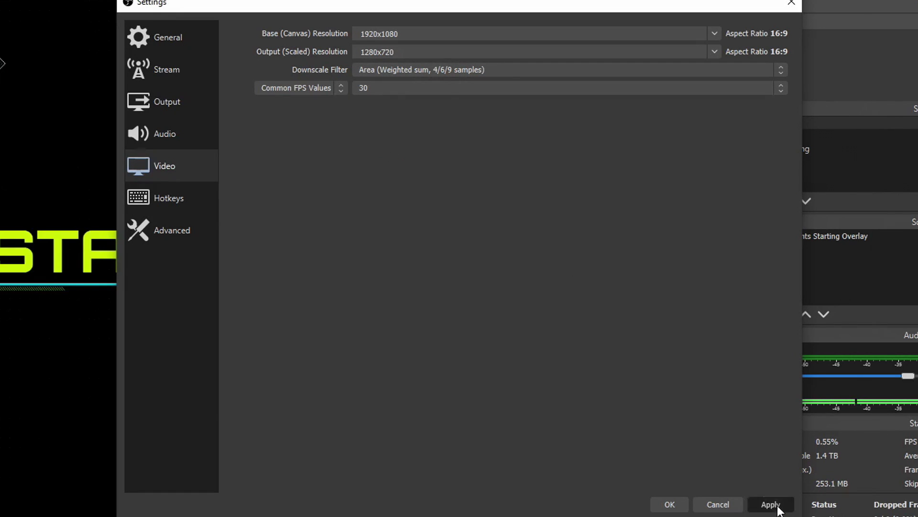
left_click(171, 102)
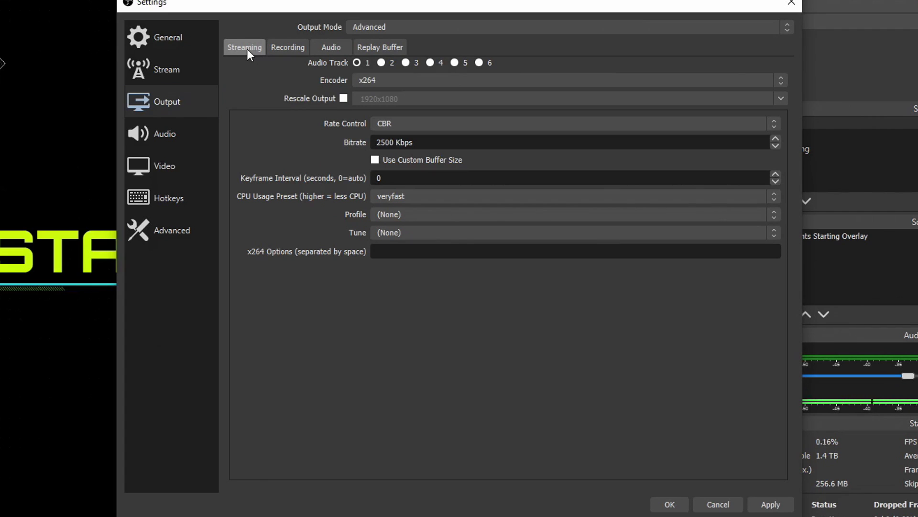
left_click(388, 79)
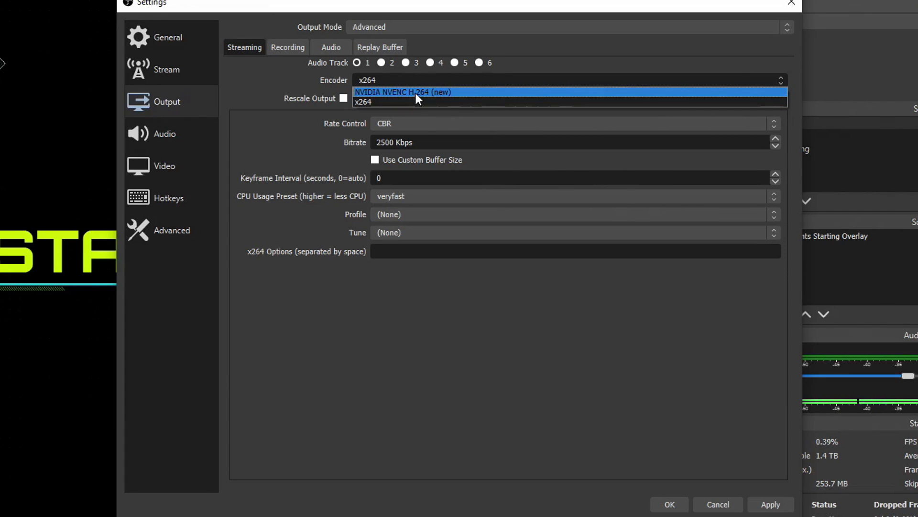
left_click(373, 101)
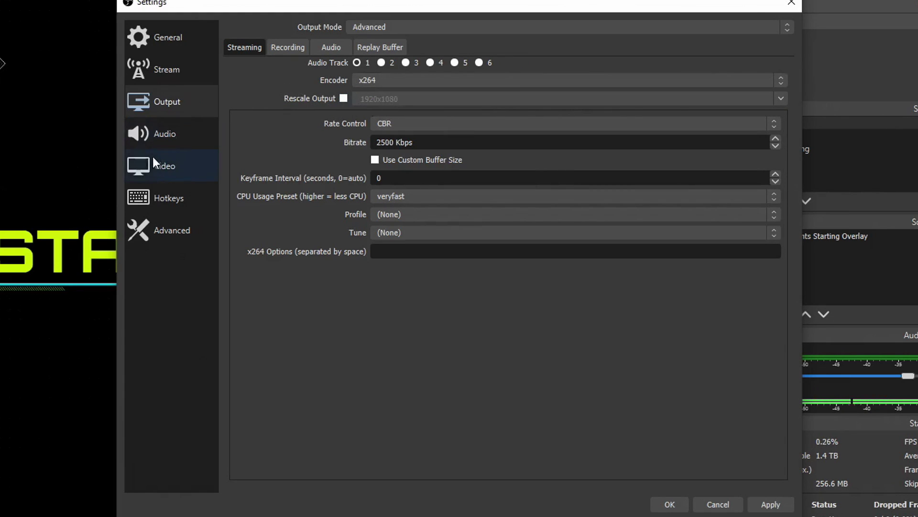
left_click(399, 125)
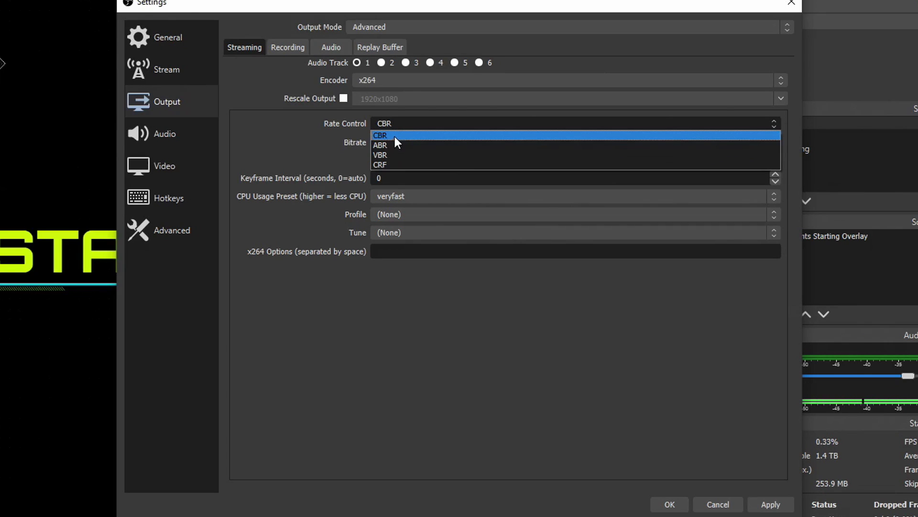
left_click(394, 137)
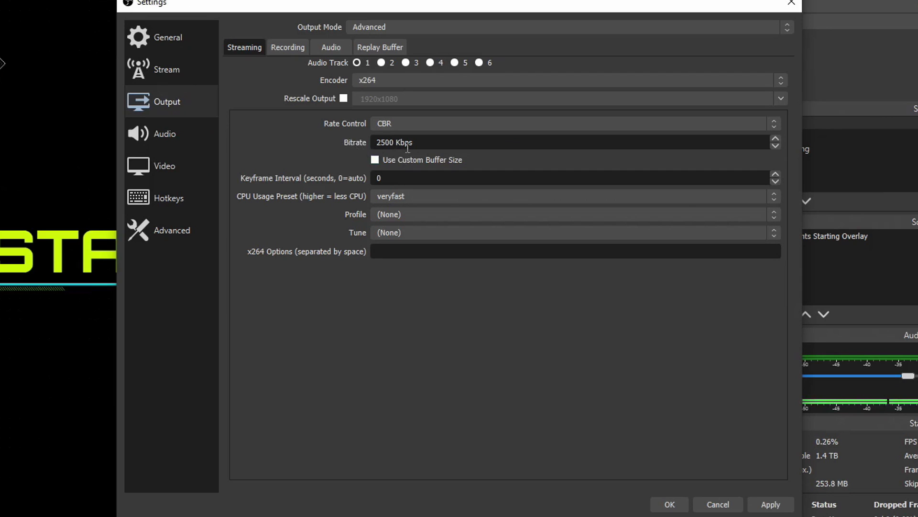
double_click(451, 142)
Step: Try streaming bitrate values of 7500, 6000 and 10000 Kbps
left_click(417, 148)
left_click_drag(428, 145, 351, 142)
left_click(420, 142)
left_click(394, 143)
left_click_drag(395, 143, 306, 136)
type("7500")
key("BackSpace")
key("BackSpace")
key("BackSpace")
key("BackSpace")
type("6000")
key("BackSpace")
key("BackSpace")
key("BackSpace")
key("BackSpace")
type("10000")
Step: Set the bitrate to 6000 Kbps and the keyframe interval to 1 second
key("ctrl+a")
type("6000")
key("Tab")
key("Tab")
type("1")
Step: Change the x264 CPU usage preset from veryfast to medium
left_click(396, 199)
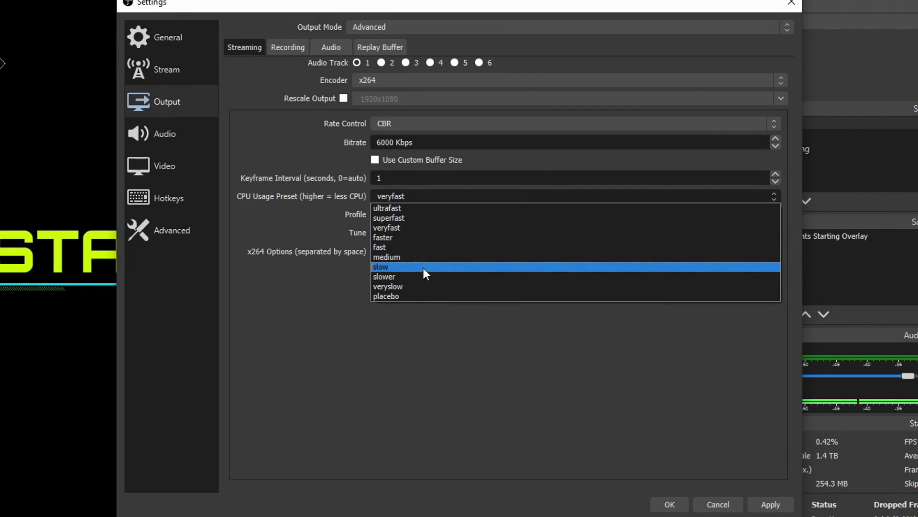
left_click(395, 257)
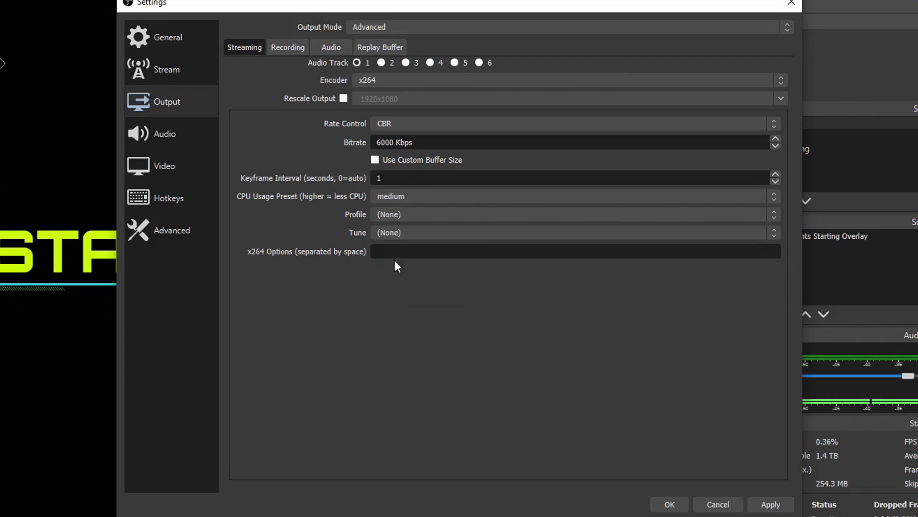
left_click(401, 215)
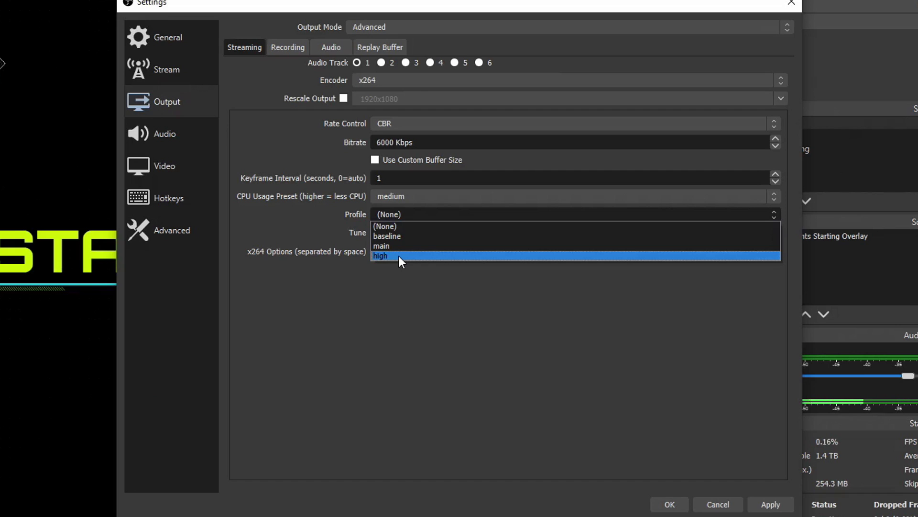
Step: Set the x264 profile to high and leave the tune at (None)
left_click(398, 255)
left_click(388, 232)
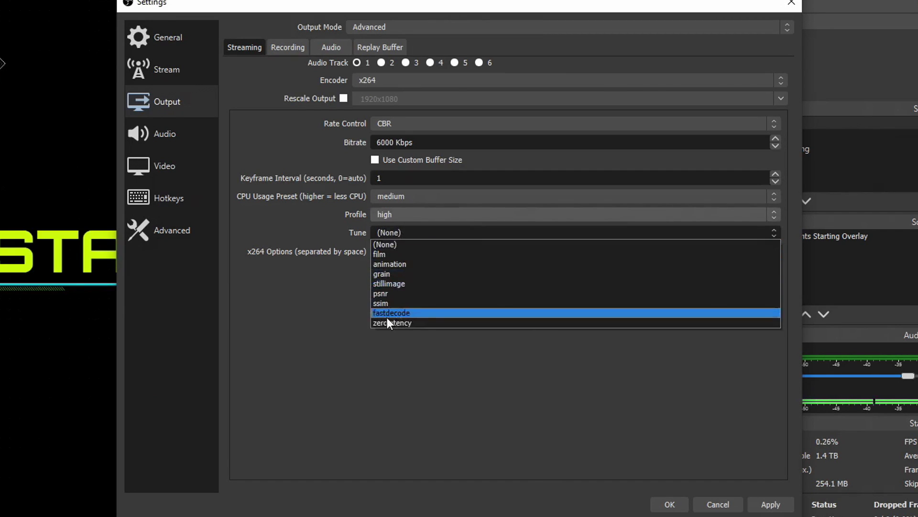
left_click(389, 244)
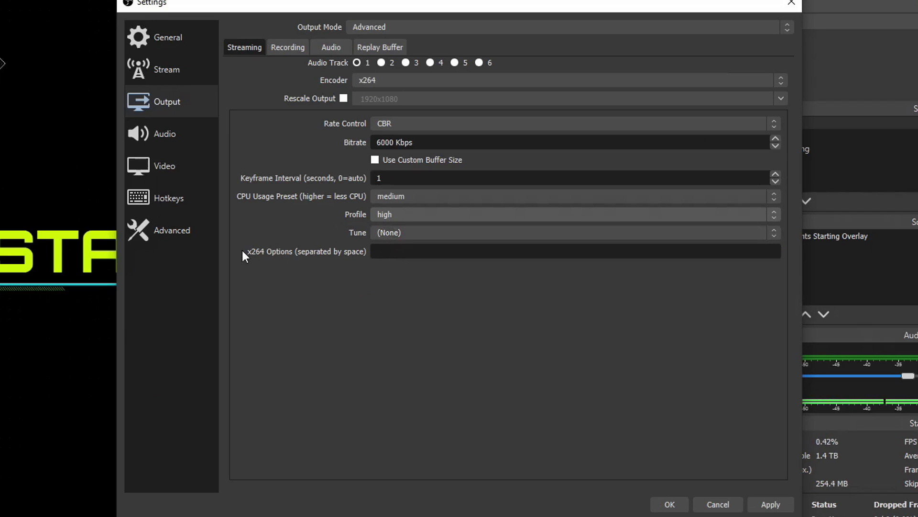
left_click(382, 252)
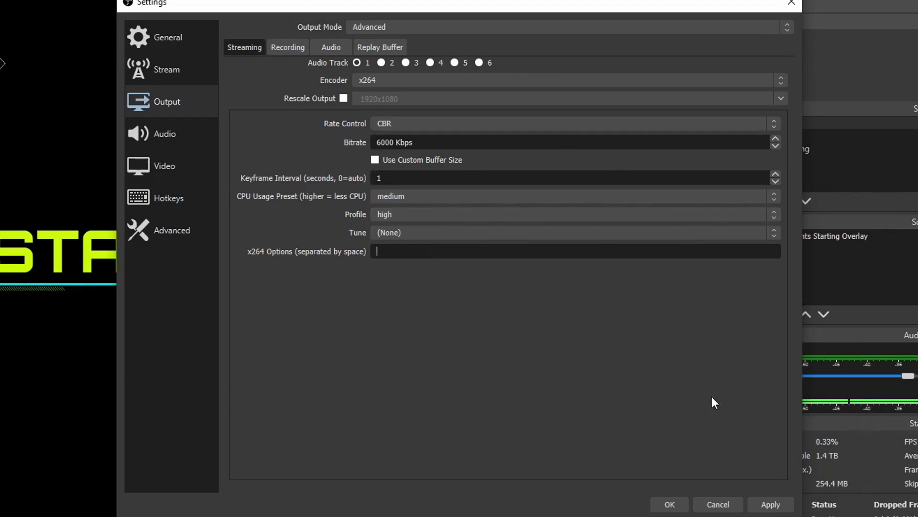
Step: Apply the x264 CBR 6000 Kbps, medium-preset, high-profile streaming settings
left_click(768, 504)
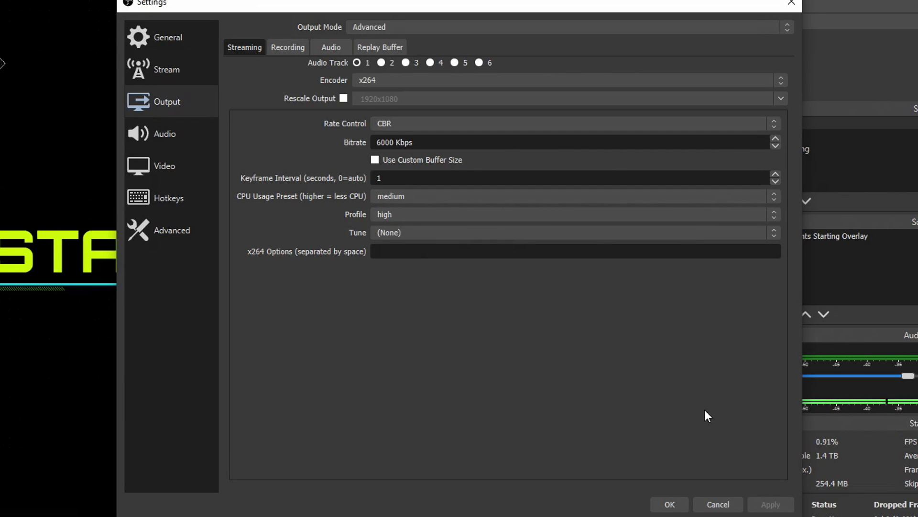